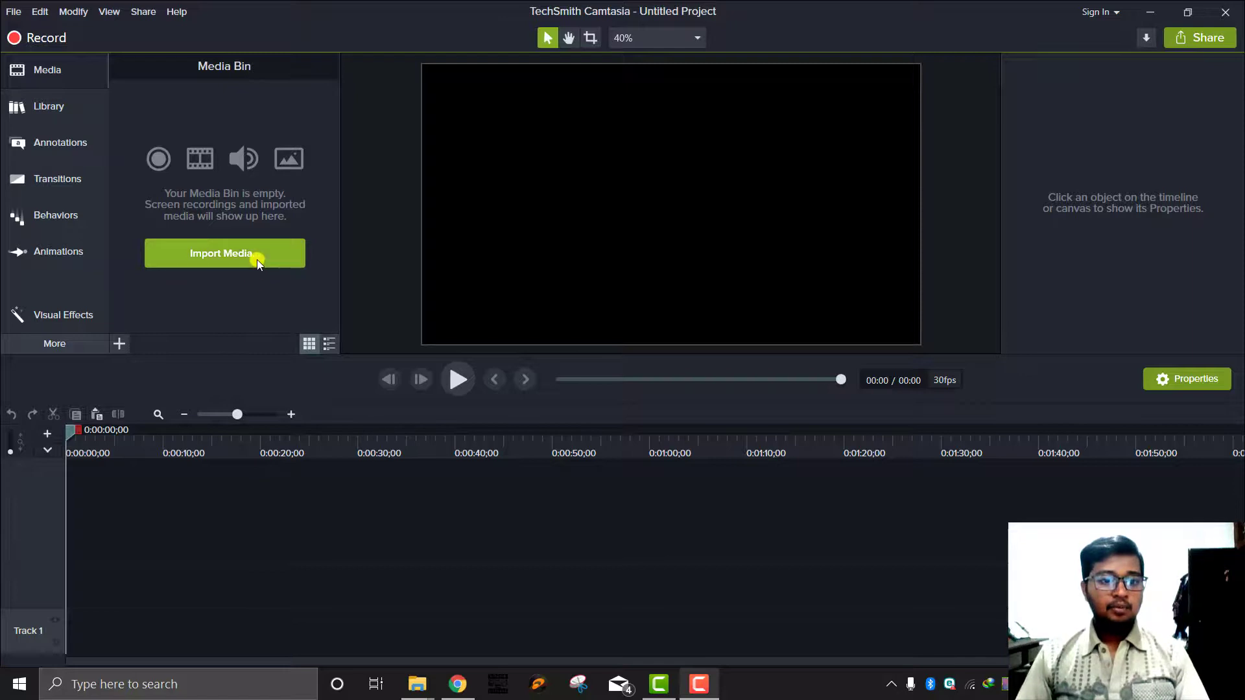
Import the 'intro for videos' clip and place it at 0:00 on Track 2.
key("ctrl+i")
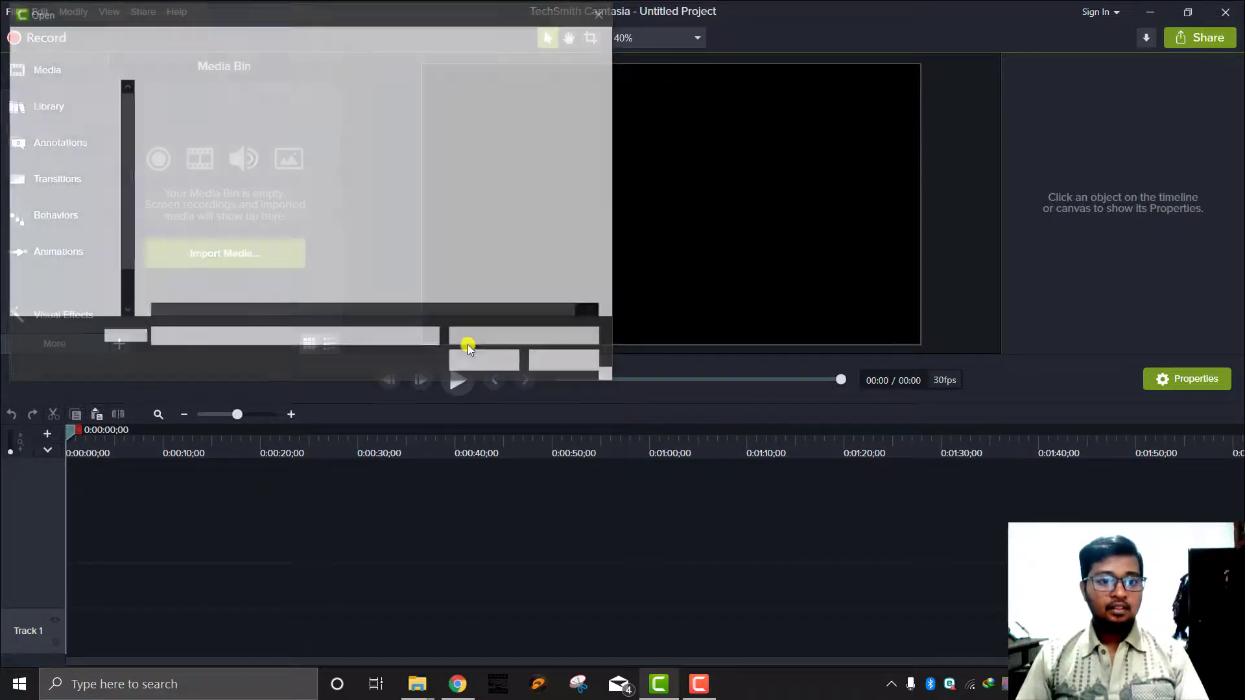
left_click_drag(260, 17, 390, 37)
left_click(351, 186)
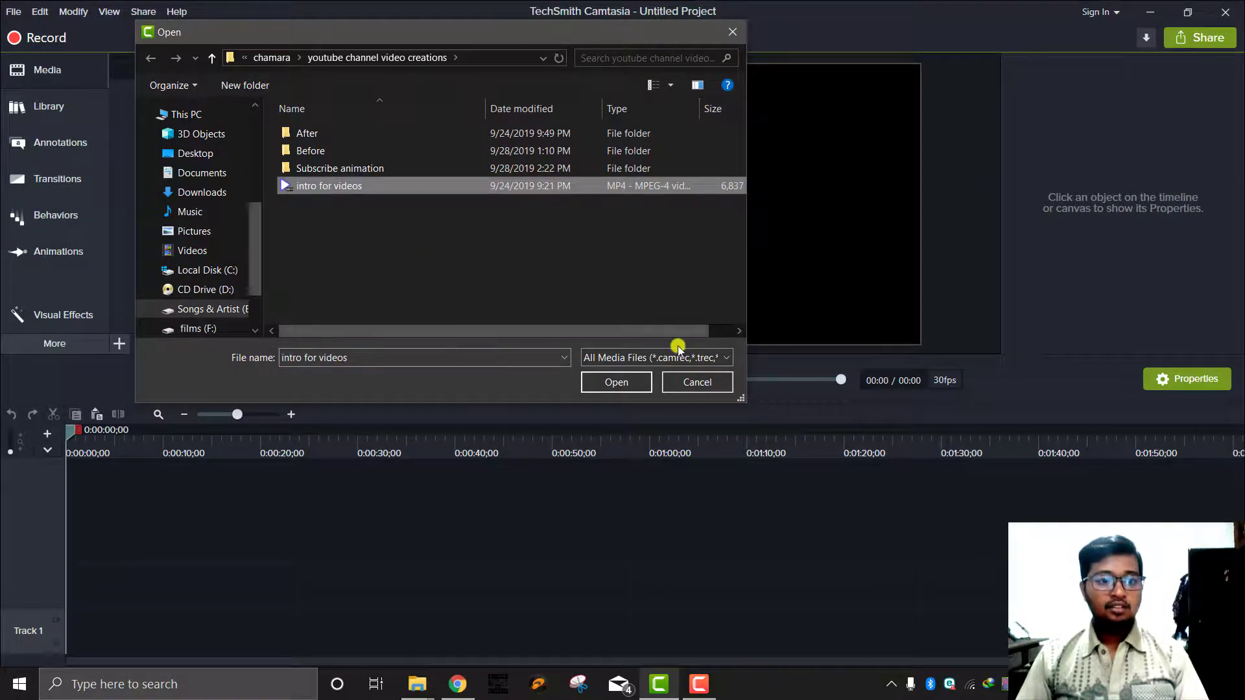
left_click(615, 383)
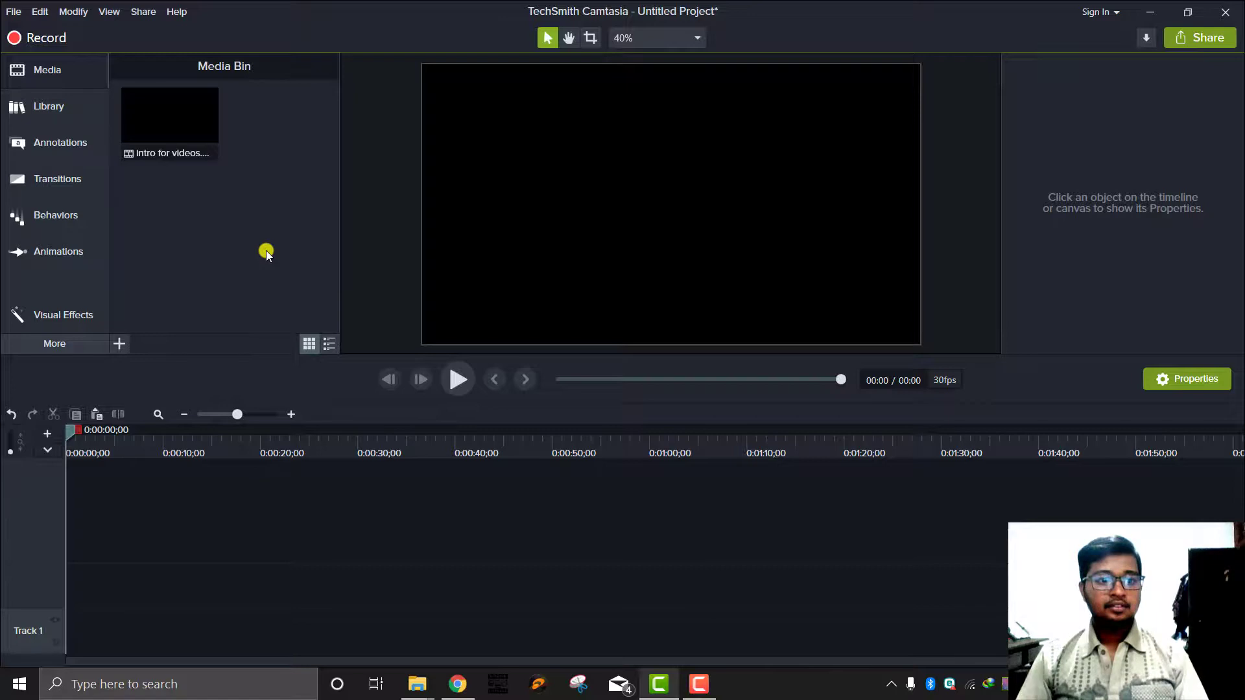
left_click_drag(173, 123, 132, 543)
left_click_drag(79, 586, 65, 604)
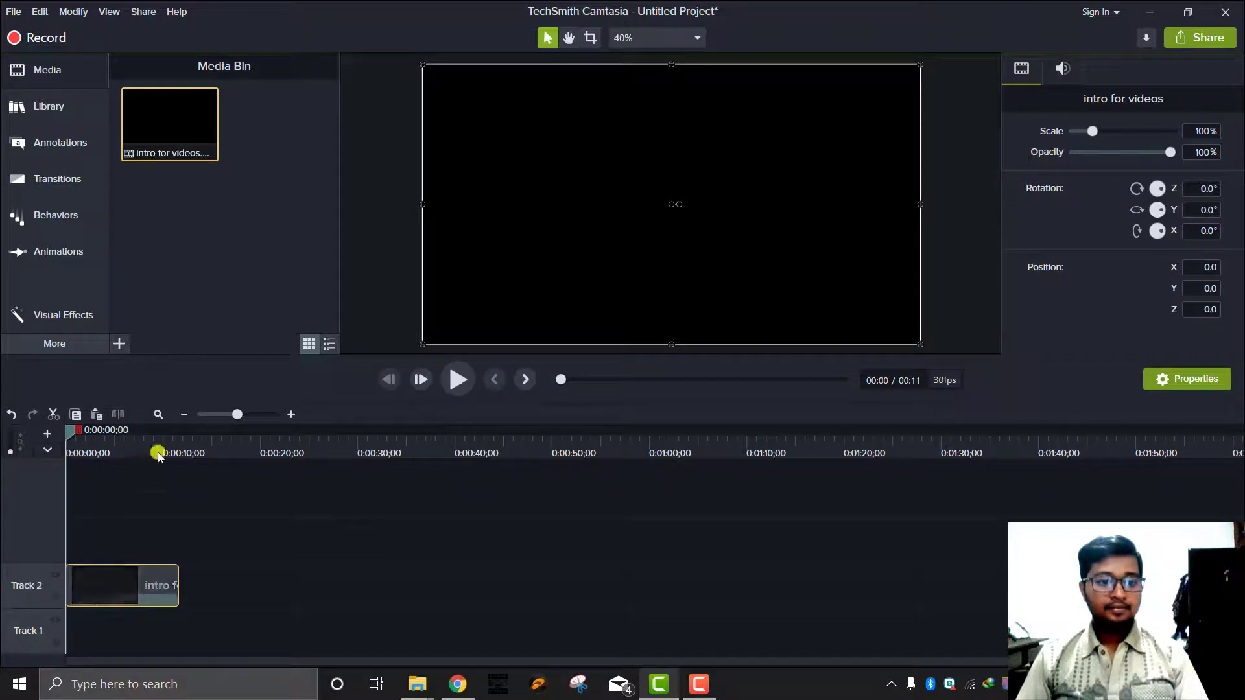
Import 'sub animation white' from the Subscribe animation folder into the Media Bin.
right_click(235, 189)
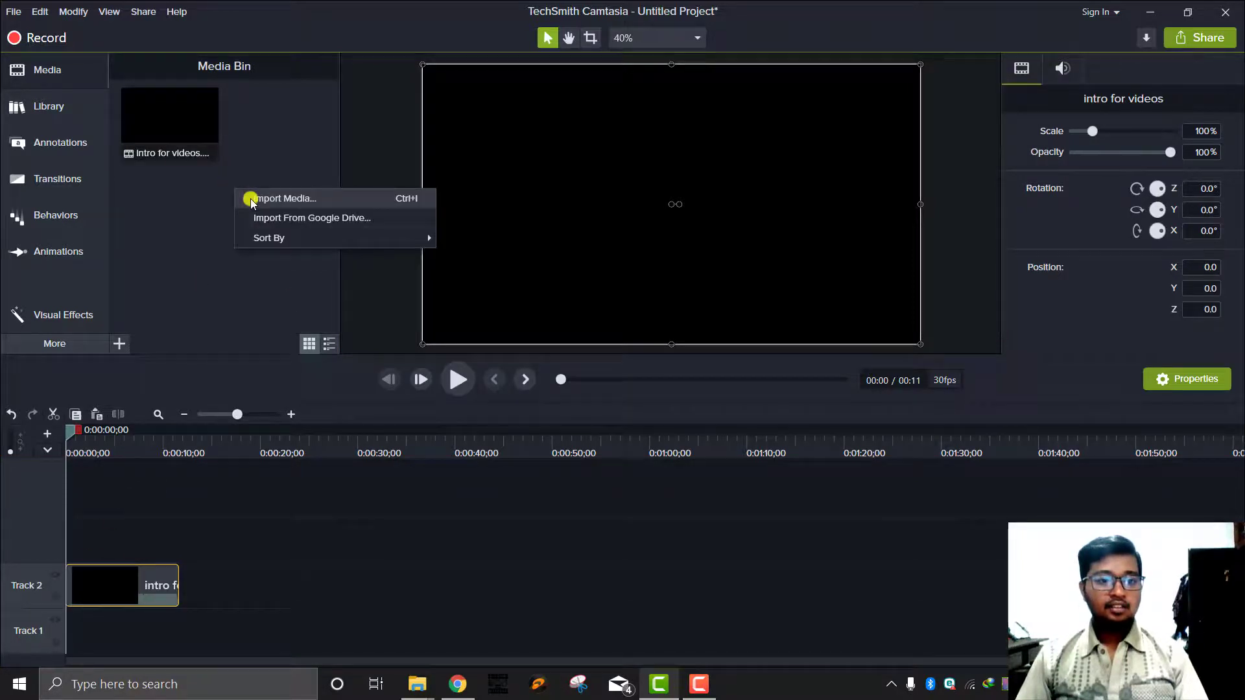
left_click(264, 202)
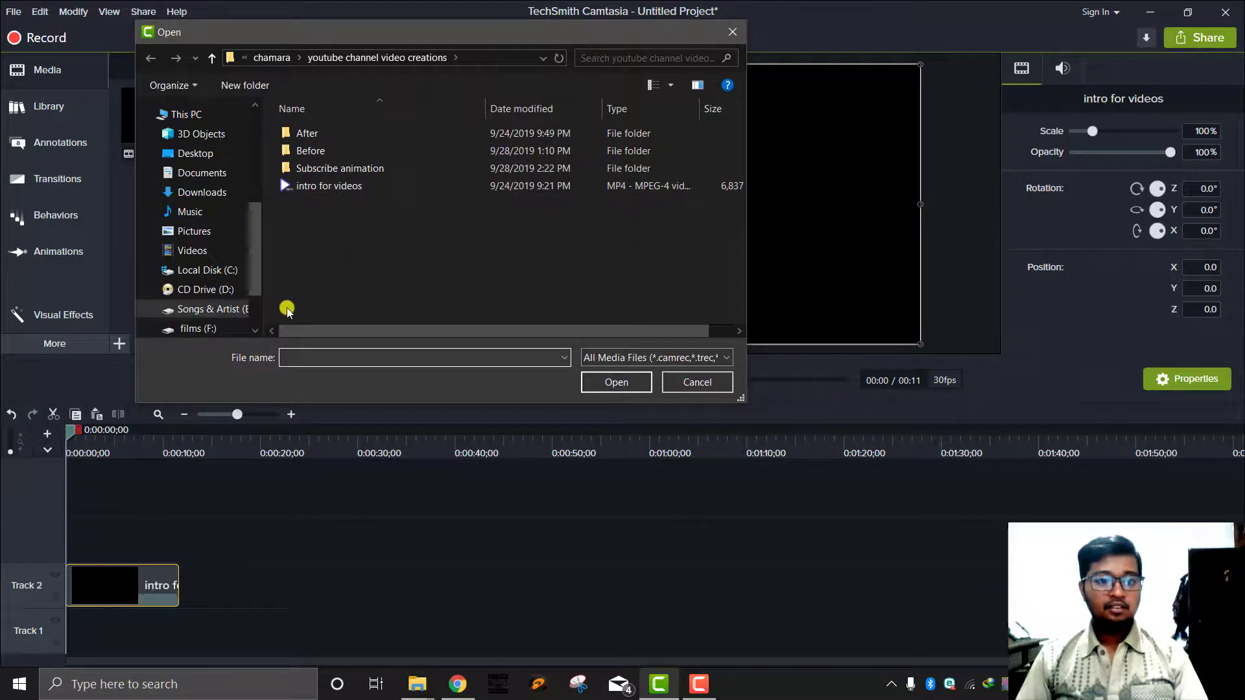
double_click(358, 170)
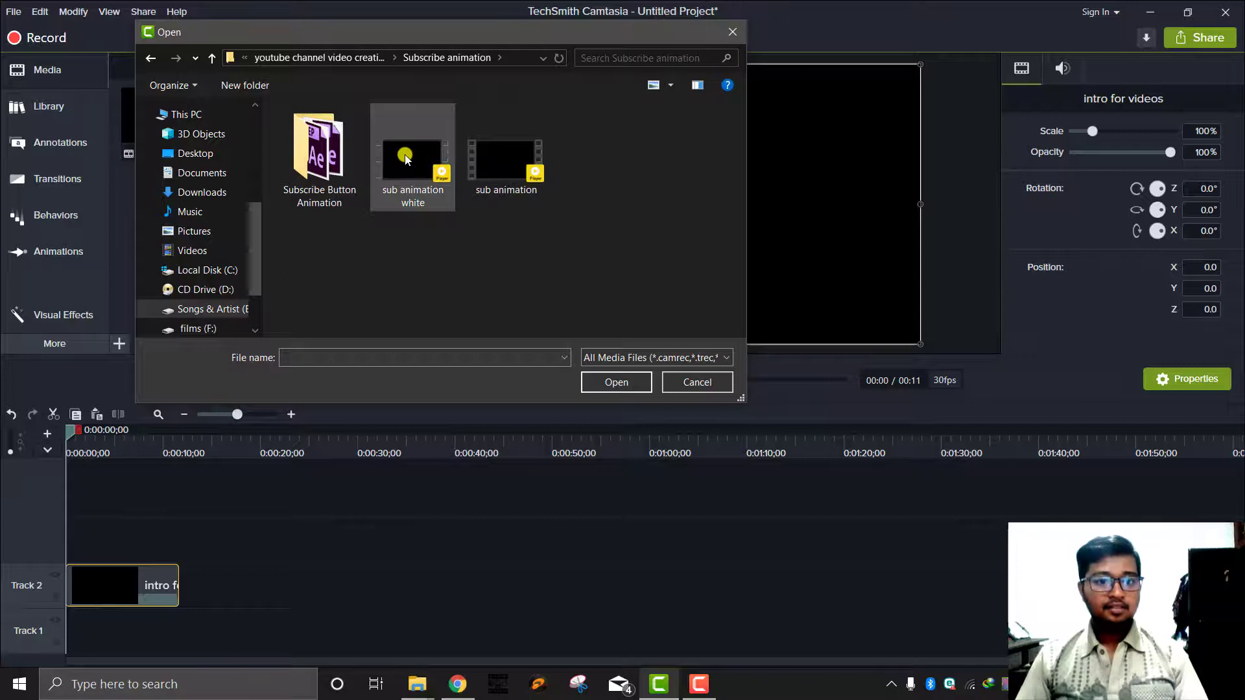
left_click(407, 160)
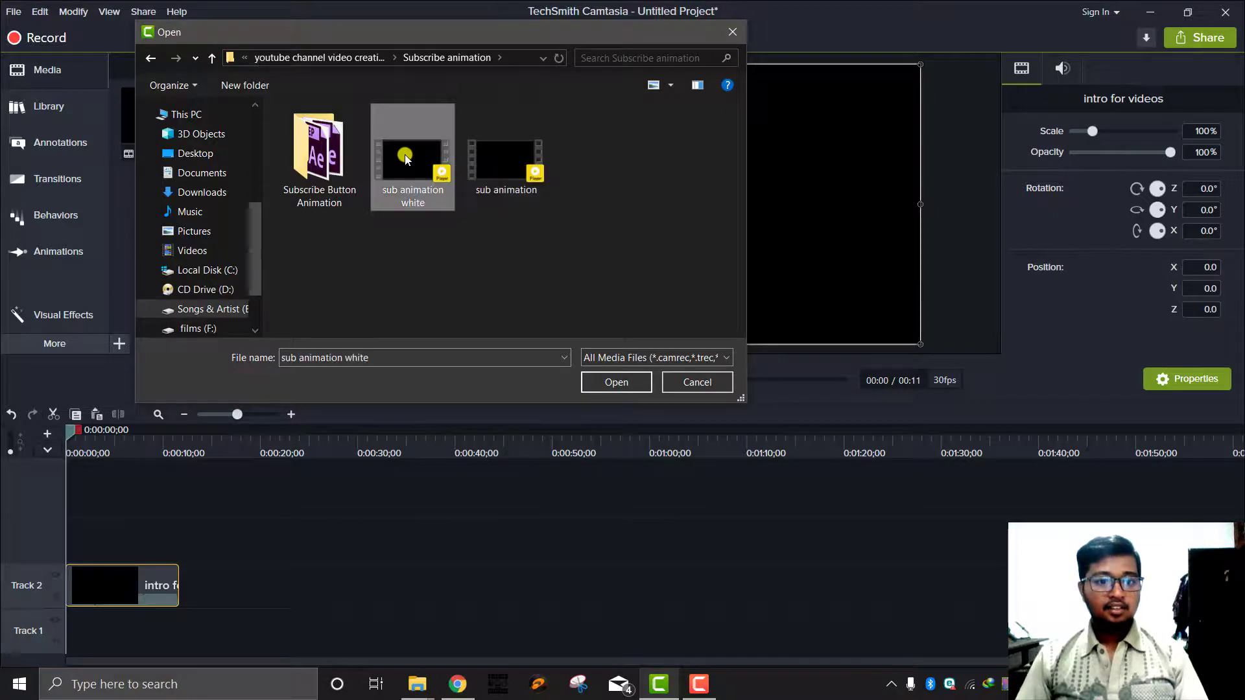
left_click(616, 383)
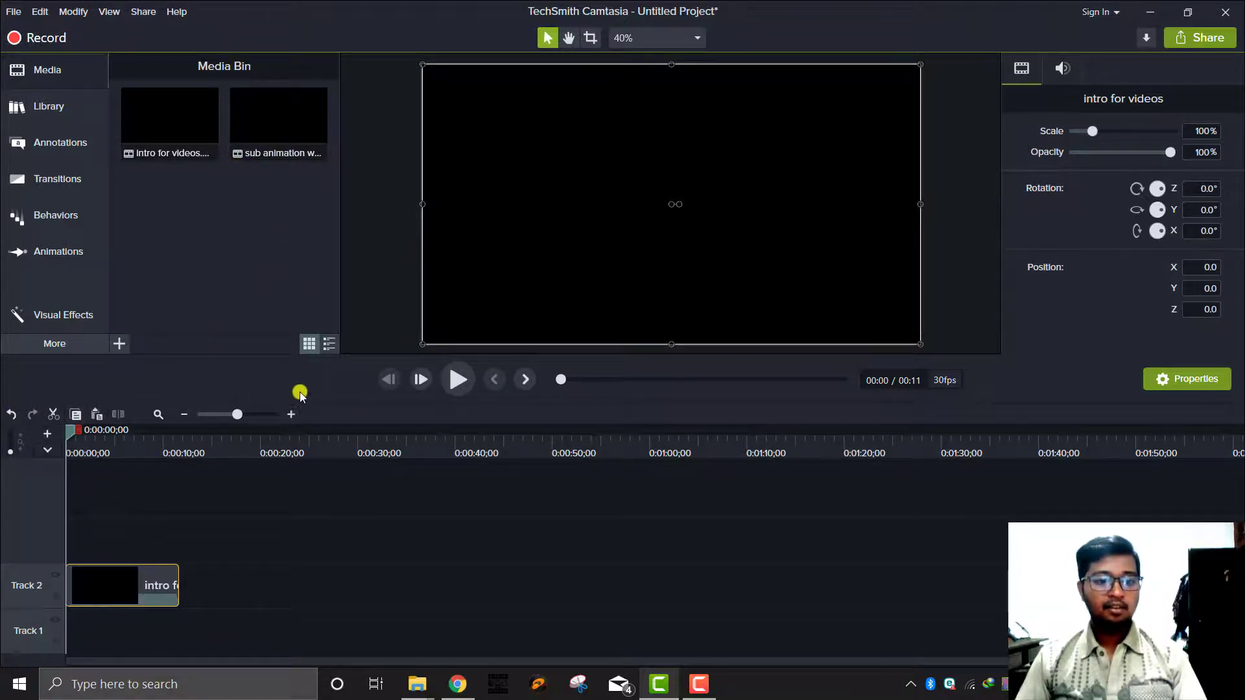
Preview the intro to about 0:08, then put 'sub animation white' on a new Track 3.
left_click(458, 382)
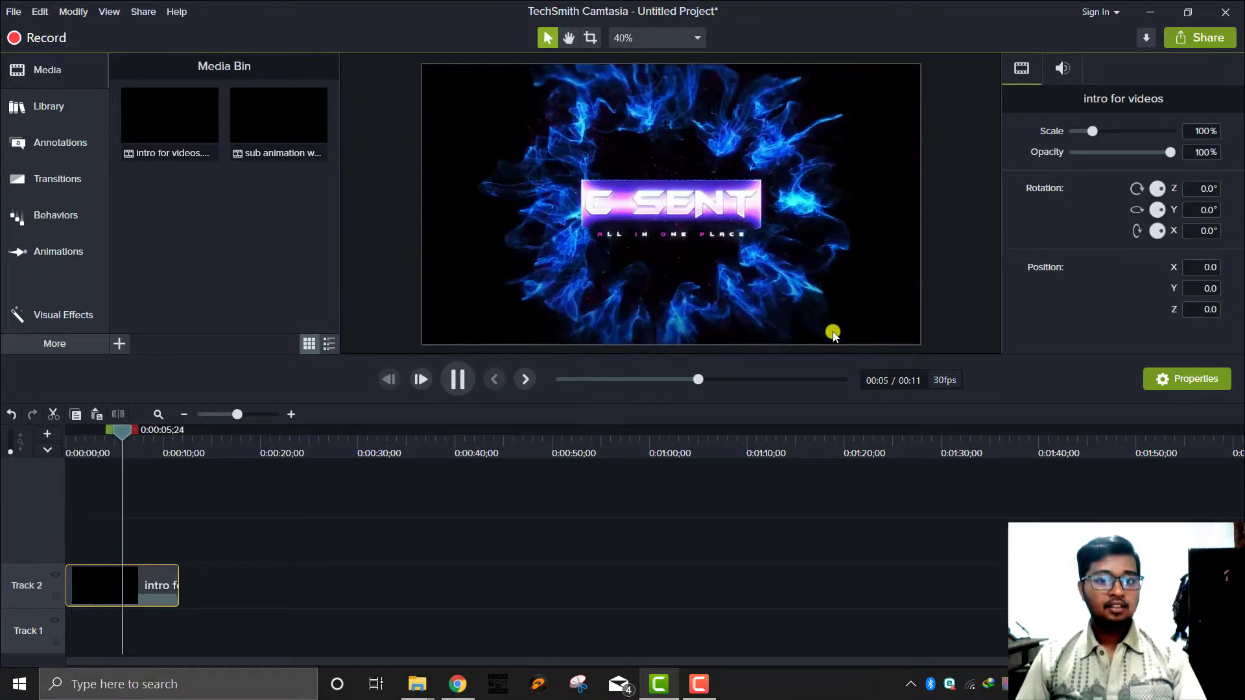
left_click(458, 383)
left_click(287, 121)
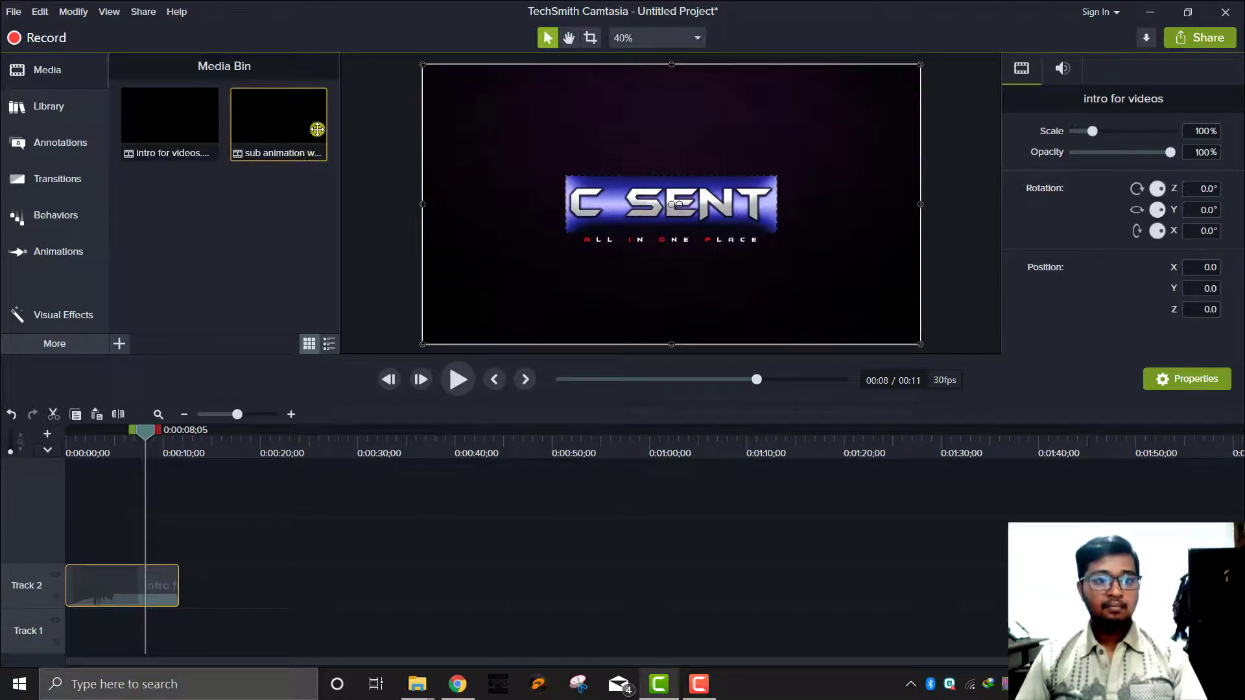
left_click_drag(303, 126, 118, 550)
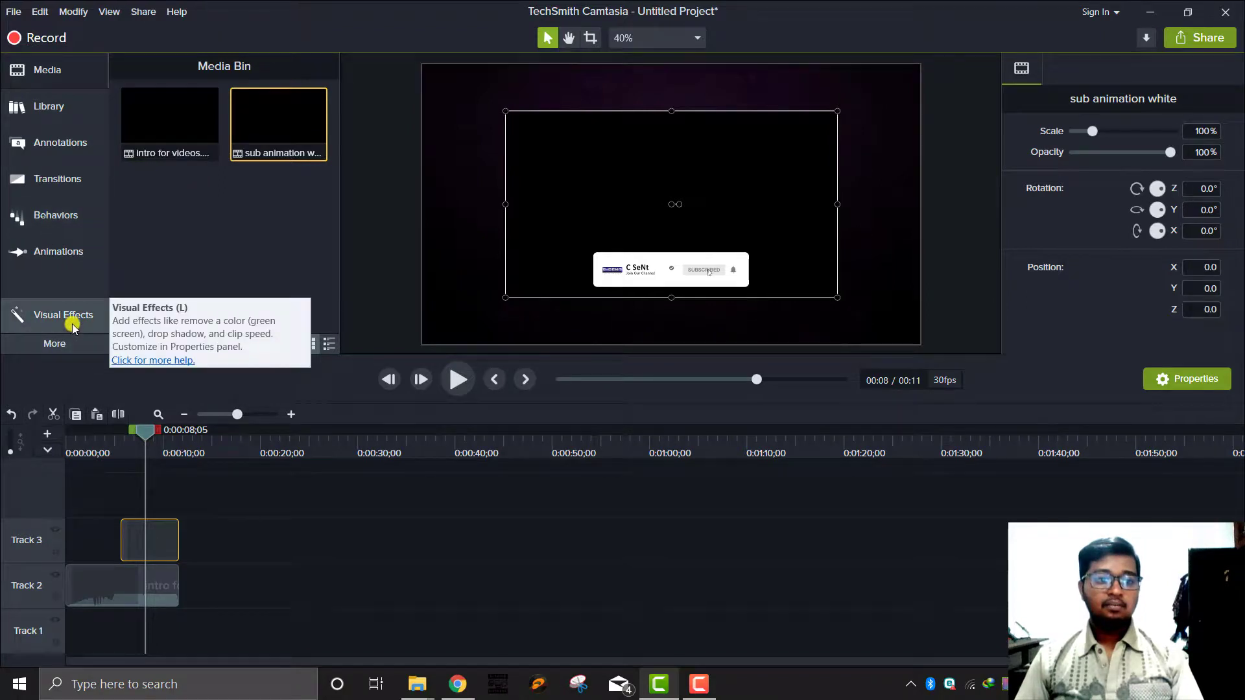
Drag the Remove a Color visual effect onto the Track 3 subscribe clip and select it.
left_click(57, 342)
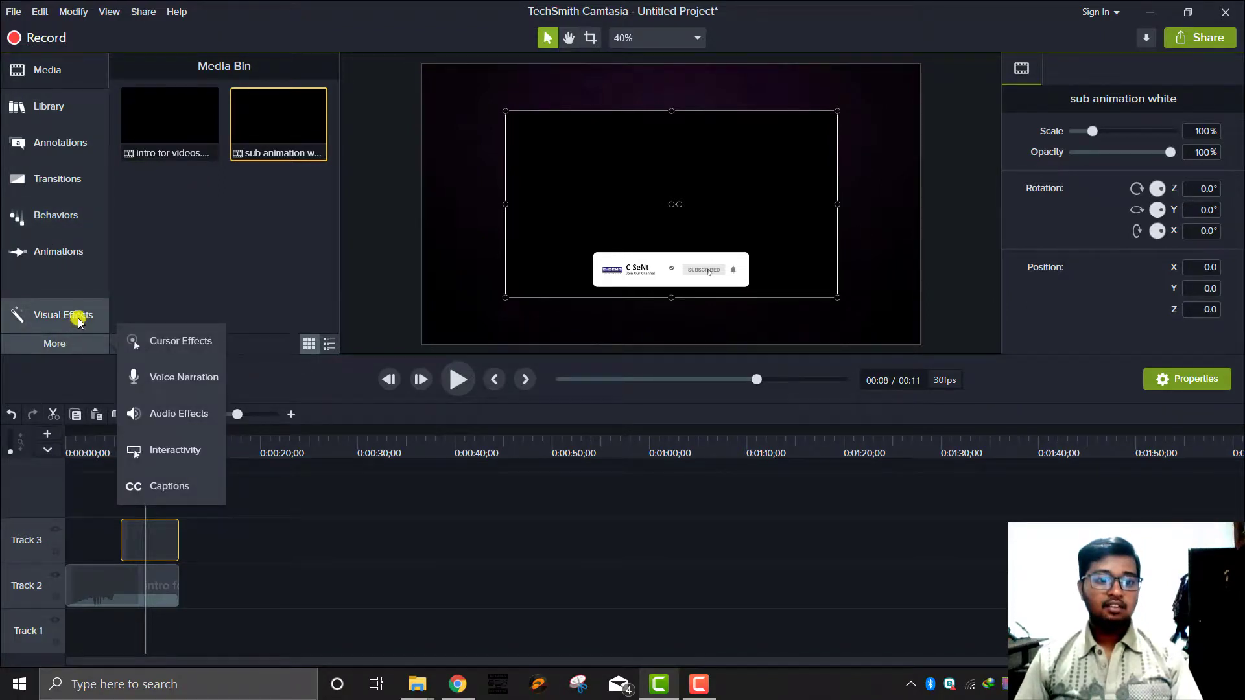
left_click(79, 322)
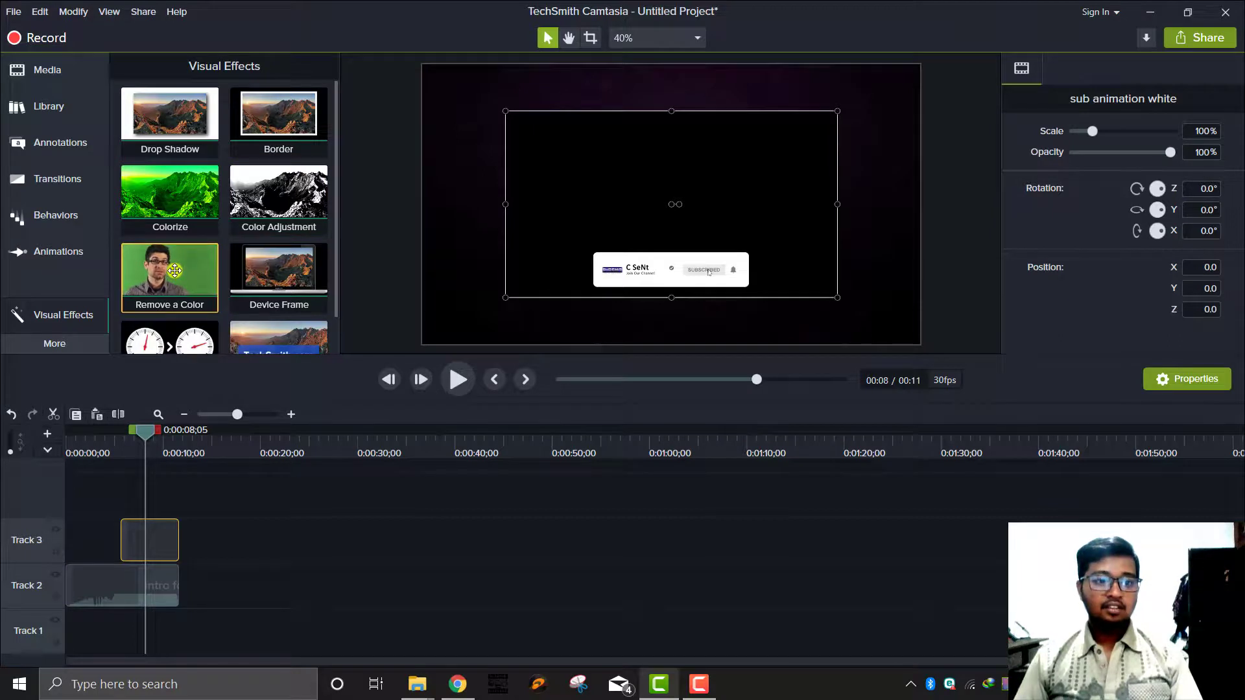
left_click_drag(162, 275, 169, 537)
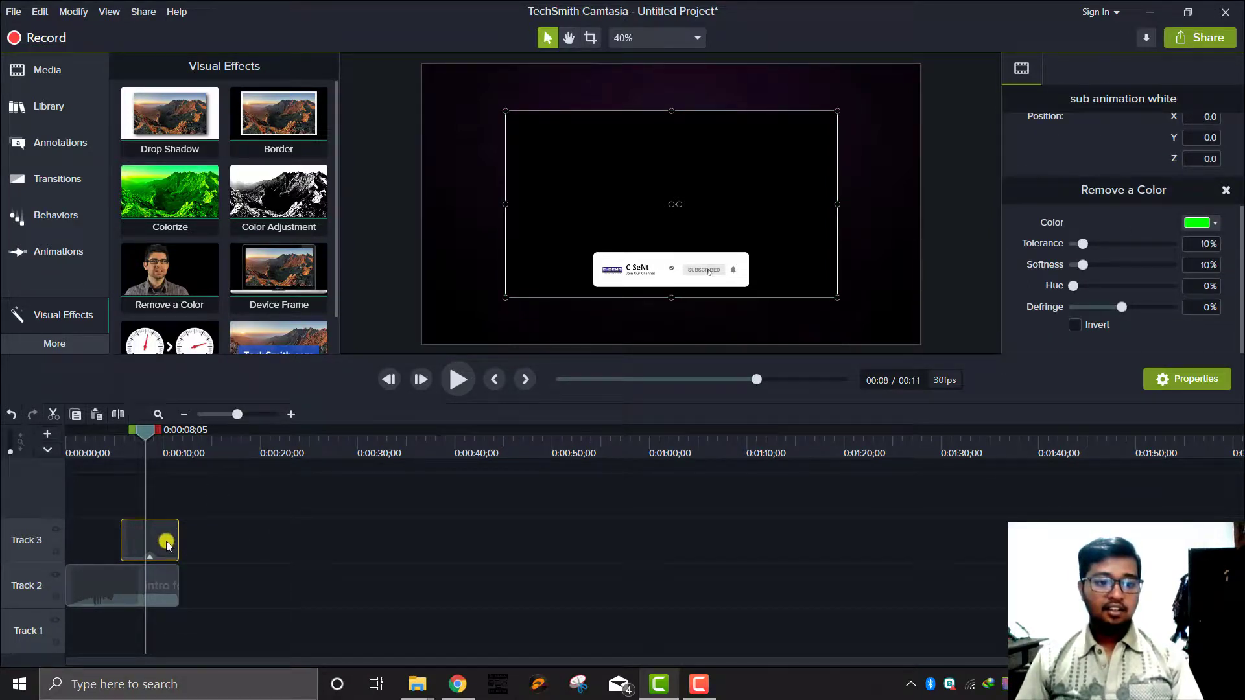
left_click(164, 543)
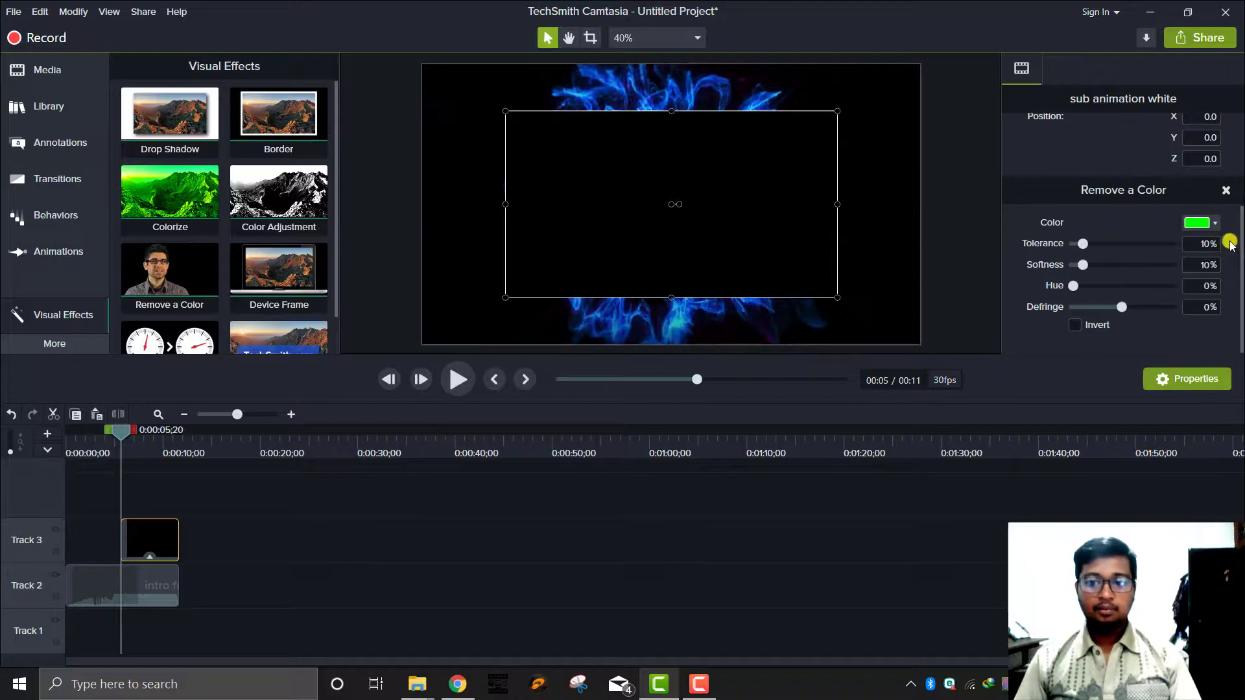
Set Remove a Color to black by sampling the animation's background with the eyedropper.
left_click(1210, 224)
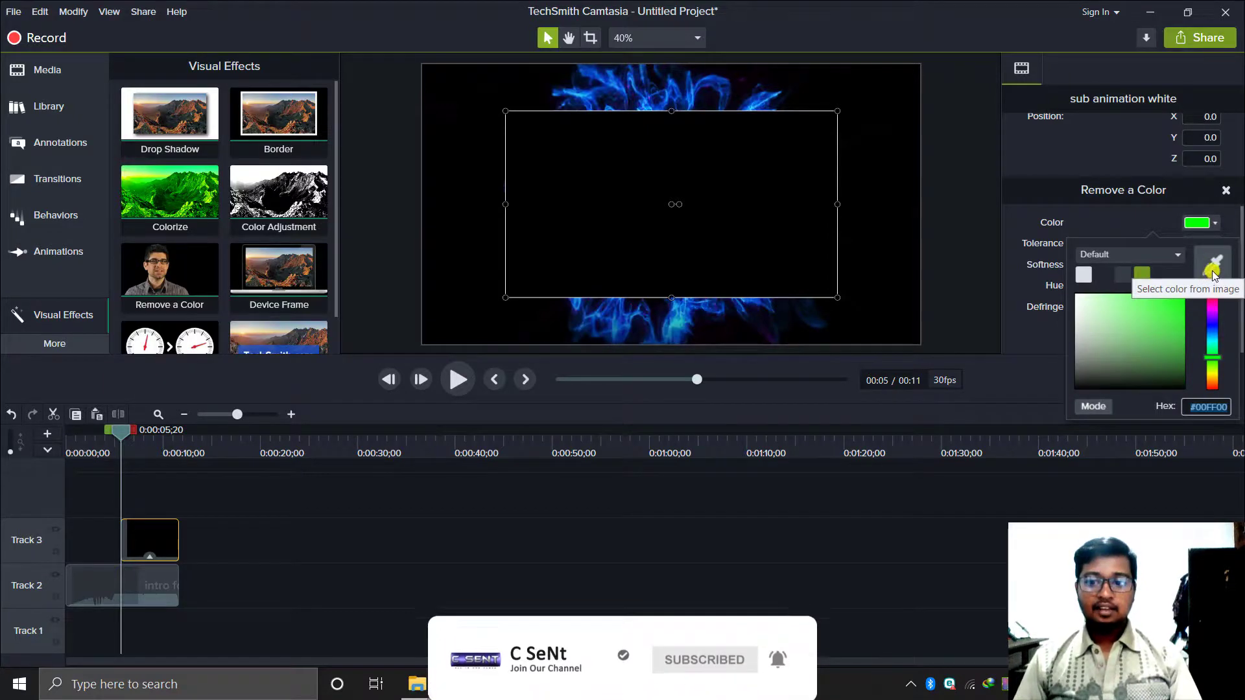
left_click(1215, 266)
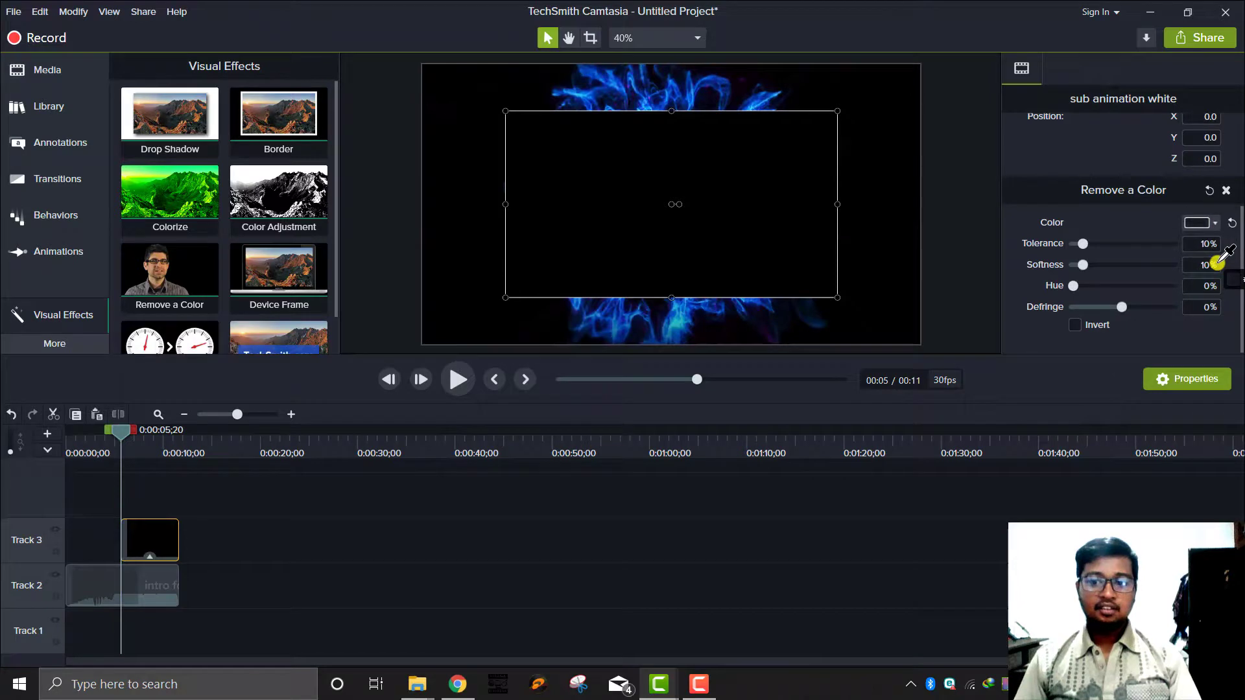
left_click(815, 155)
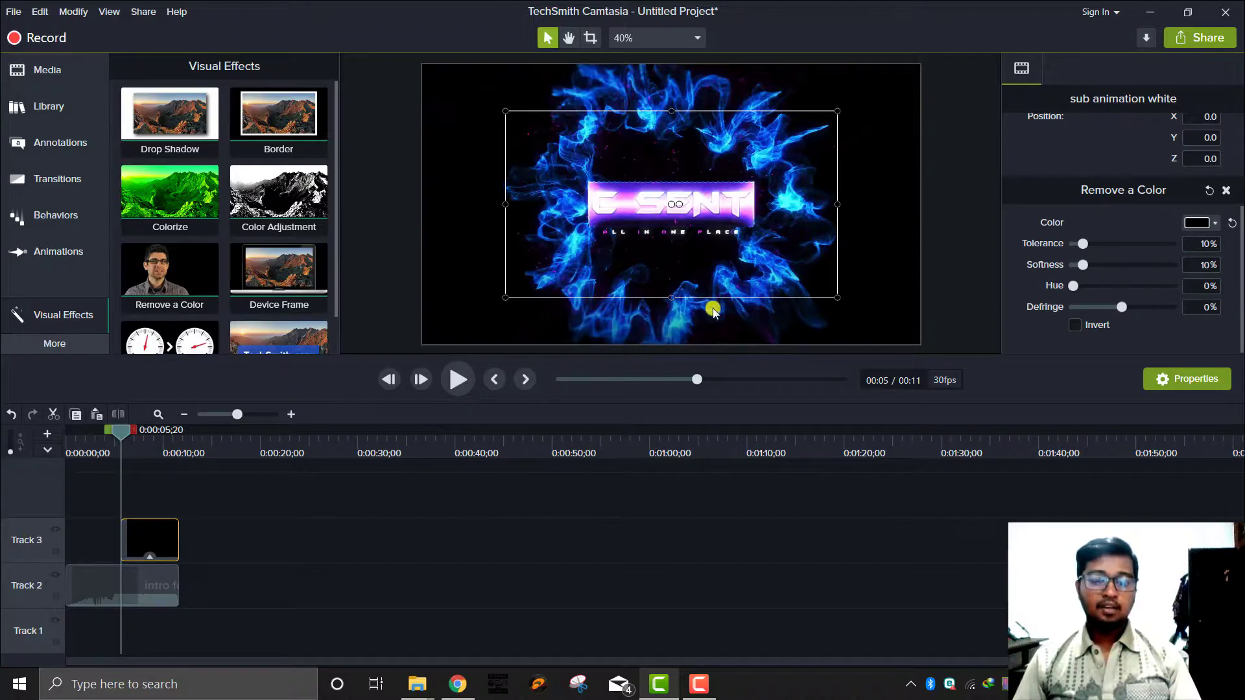
Play the preview from the start to check the keyed-out overlay.
left_click(458, 387)
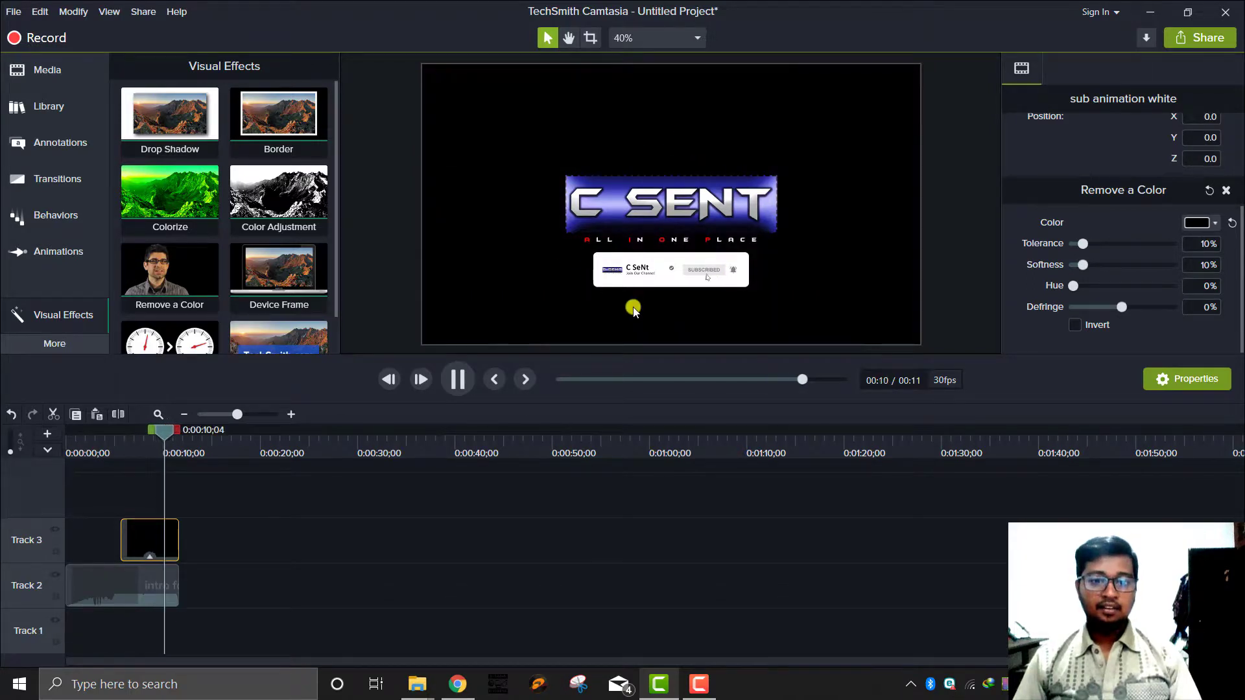
left_click(454, 386)
key("space")
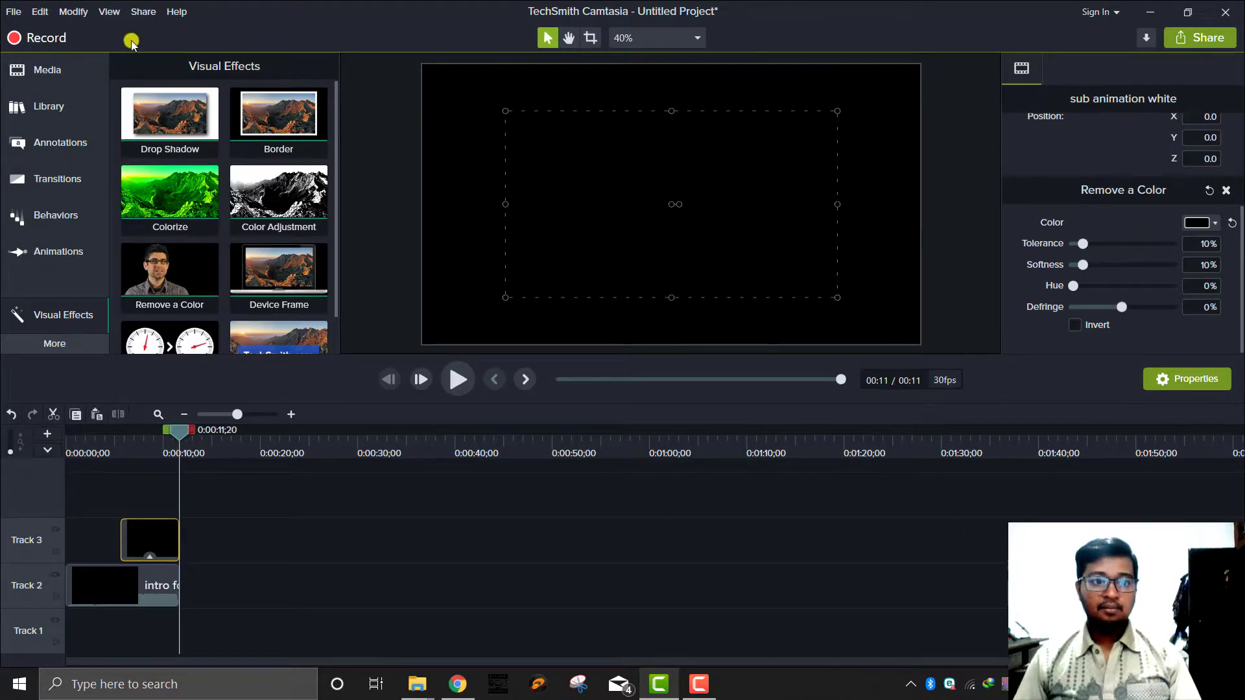
Start a new custom production as MP4, keeping the default smart player and video options.
left_click(139, 14)
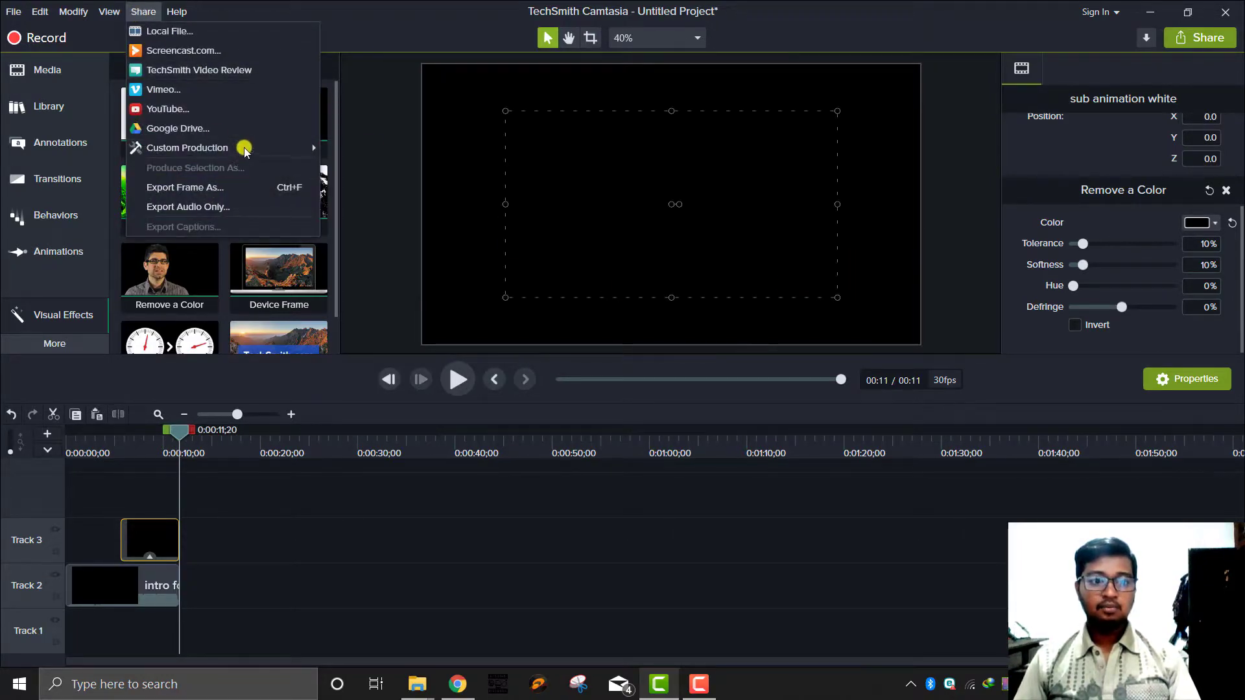
mouse_move(305, 147)
left_click(349, 147)
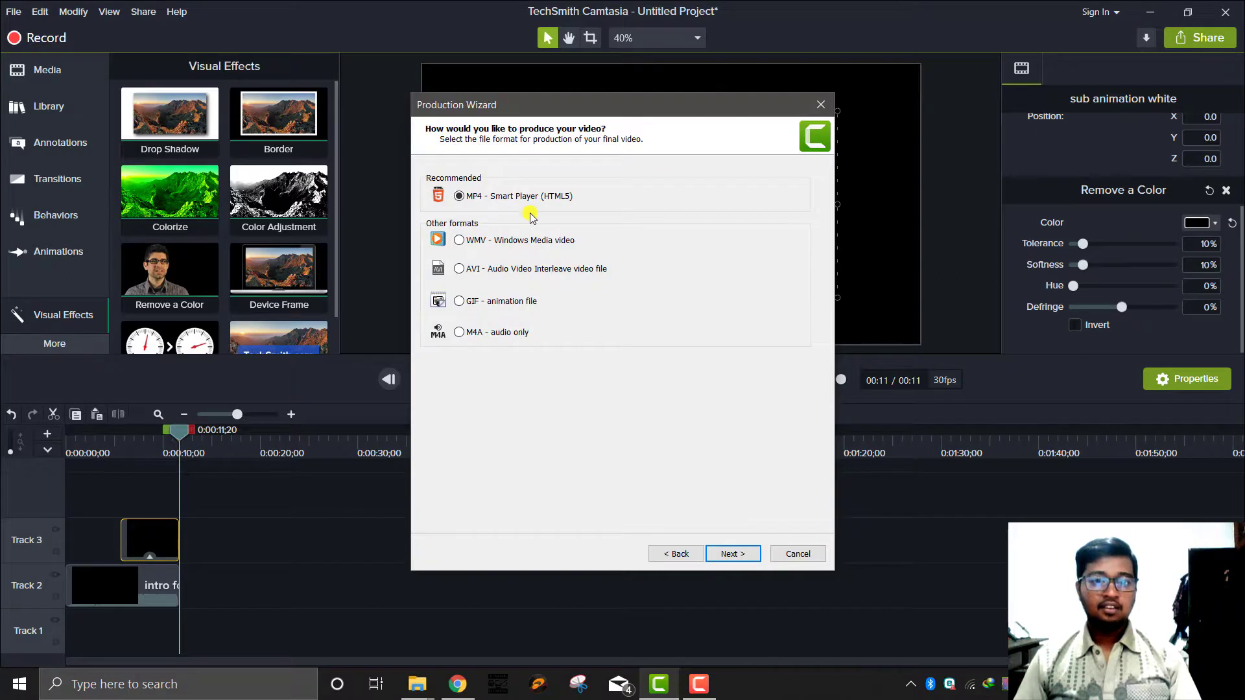
left_click(729, 559)
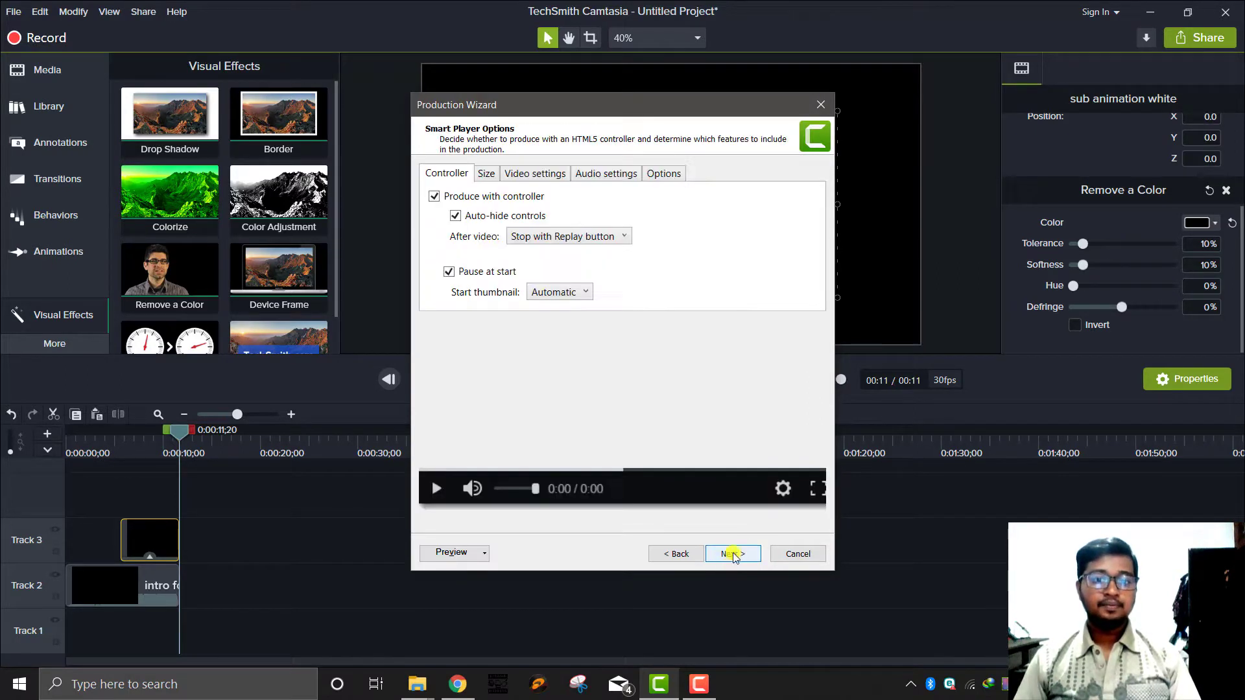
left_click(732, 561)
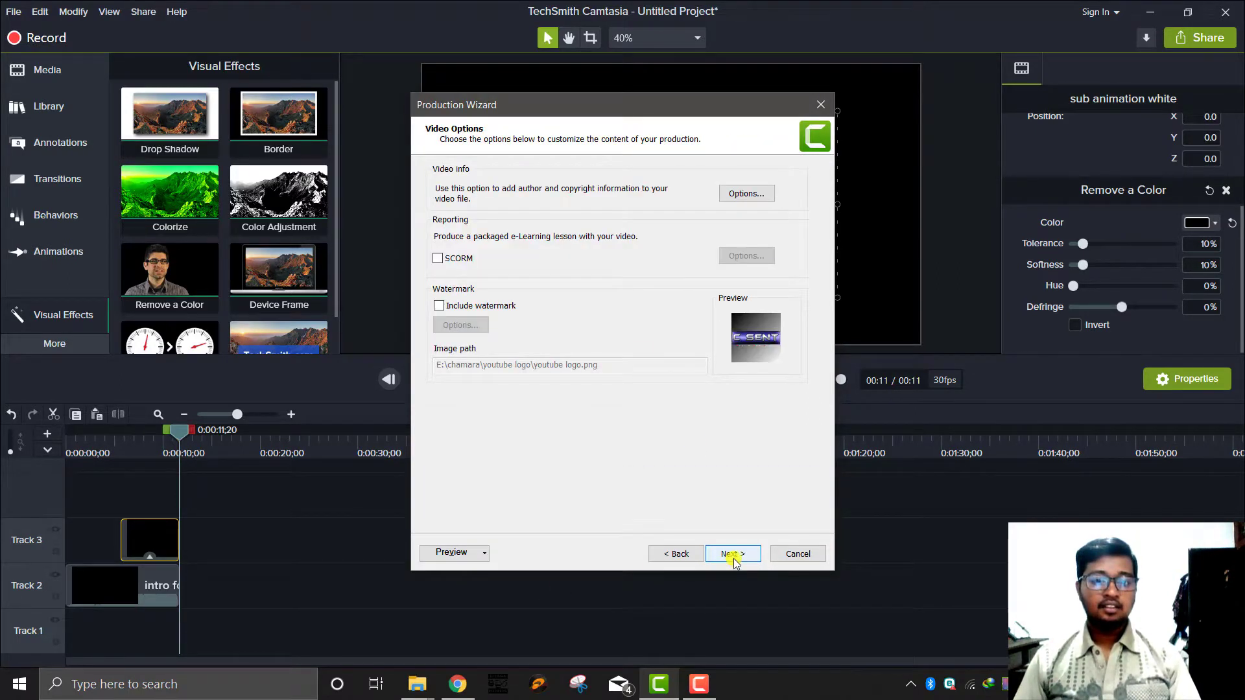
left_click(733, 559)
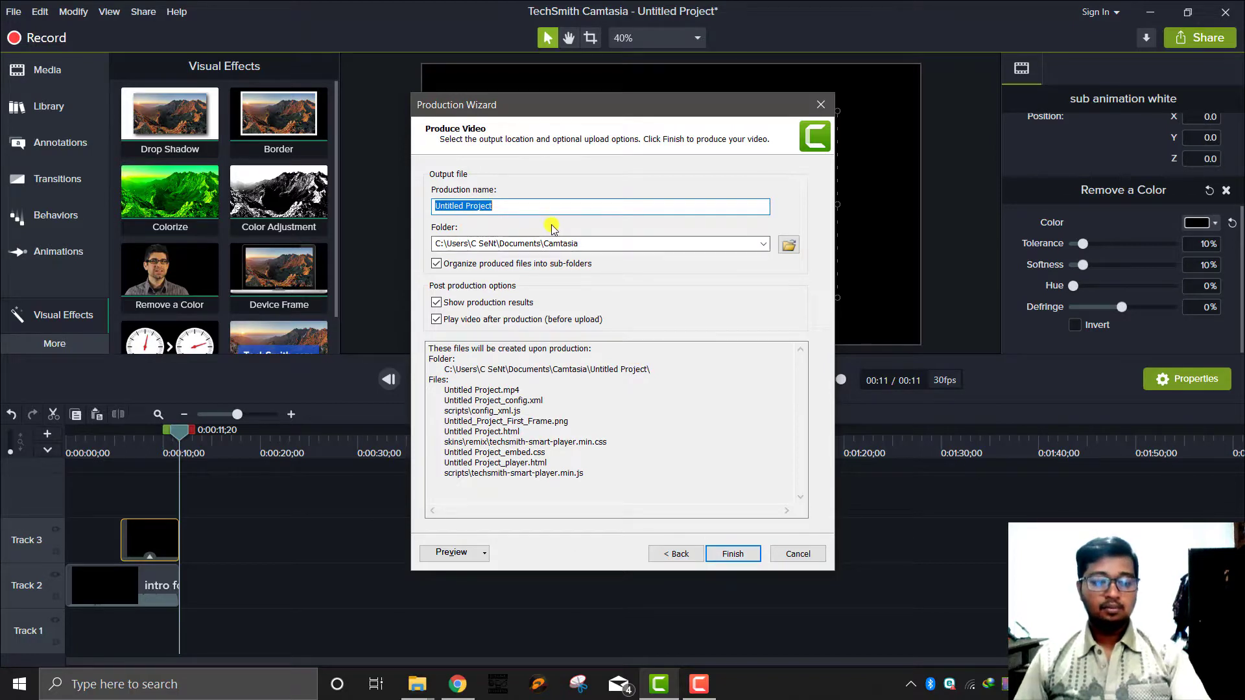
Name the production 'saa', render it, and close the Production Results.
type("saa")
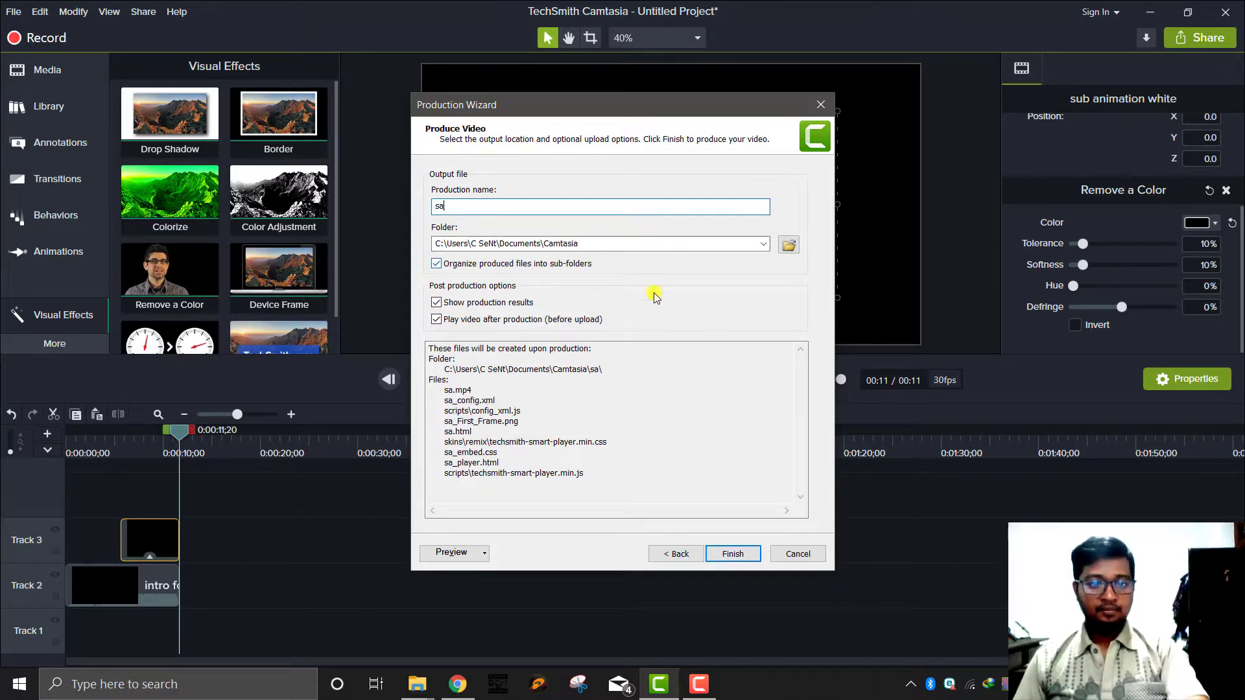
left_click(743, 553)
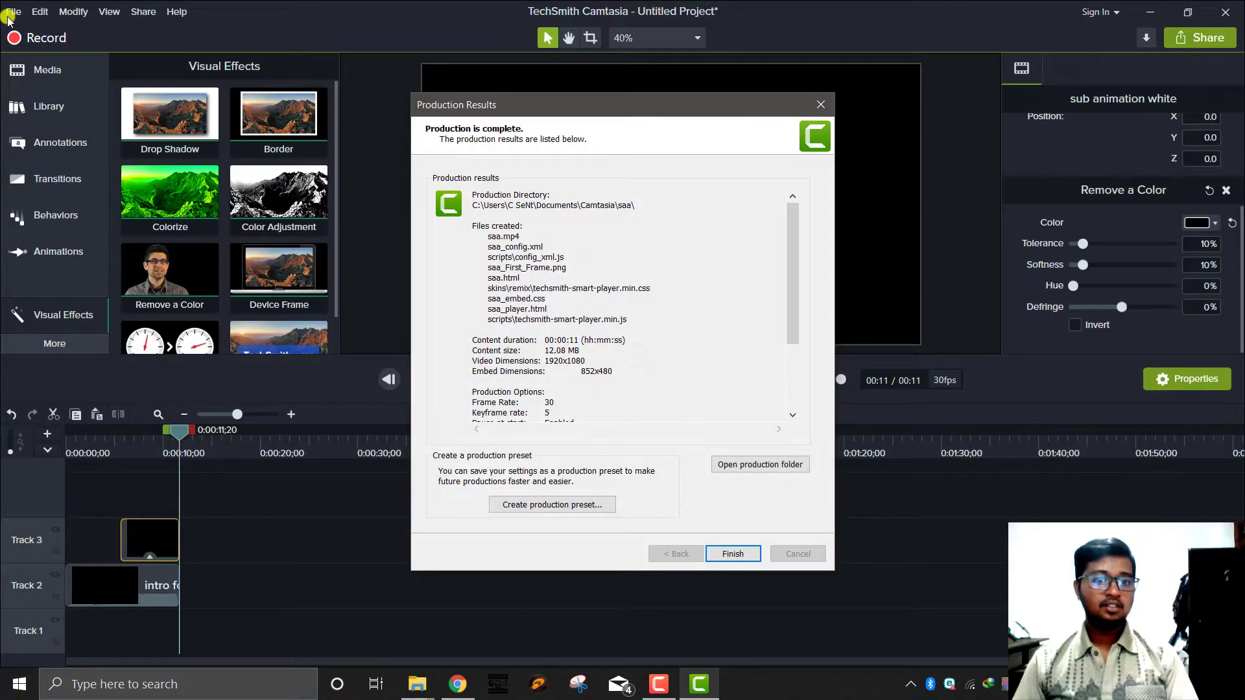
left_click(821, 104)
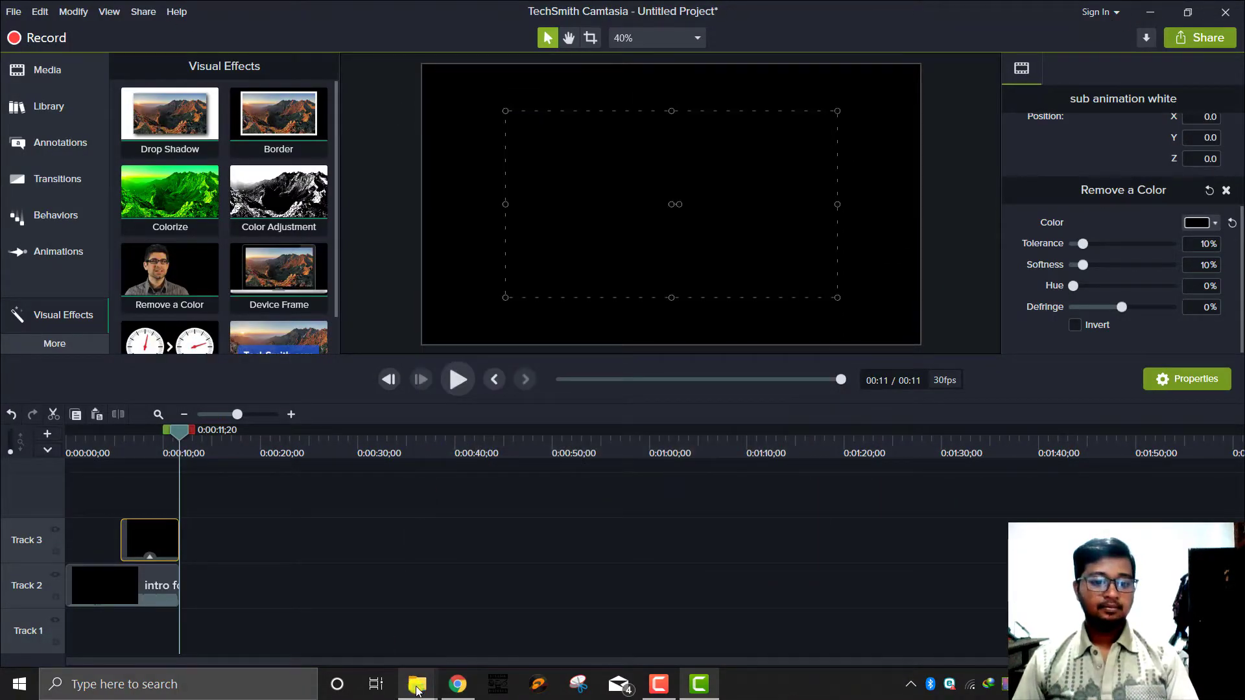
Open saa.mp4 from Documents > Camtasia > saa in File Explorer to play it.
mouse_move(425, 693)
left_click(258, 616)
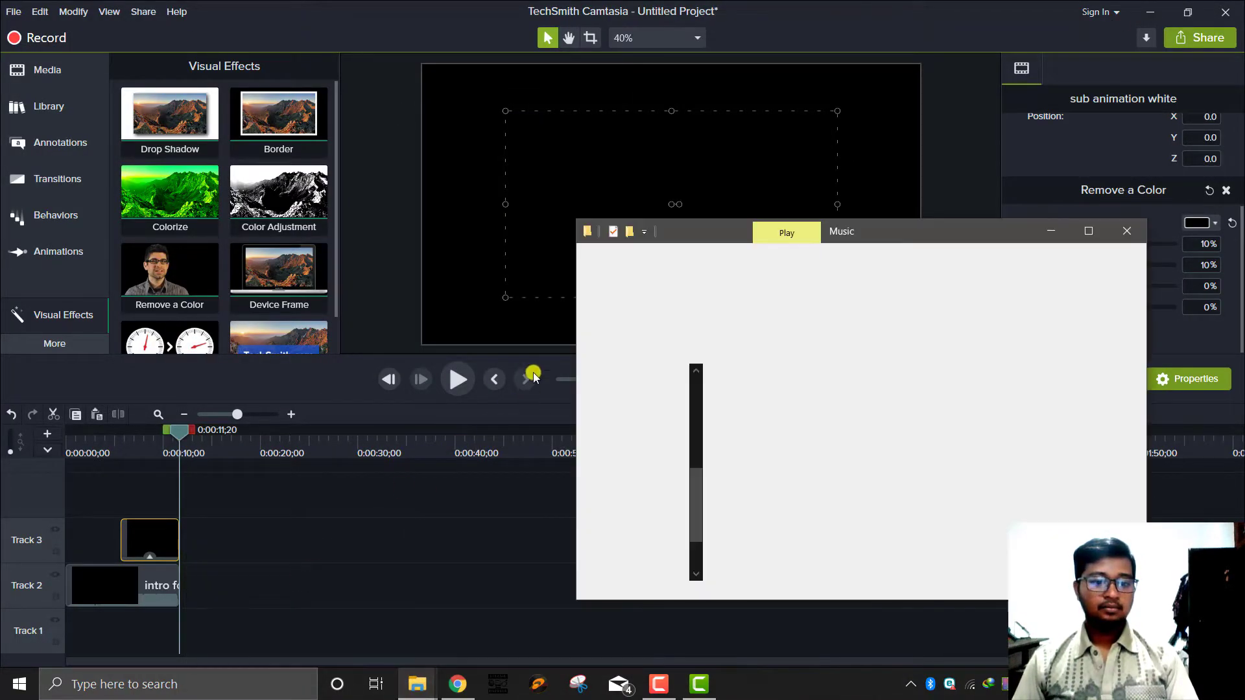
left_click(645, 415)
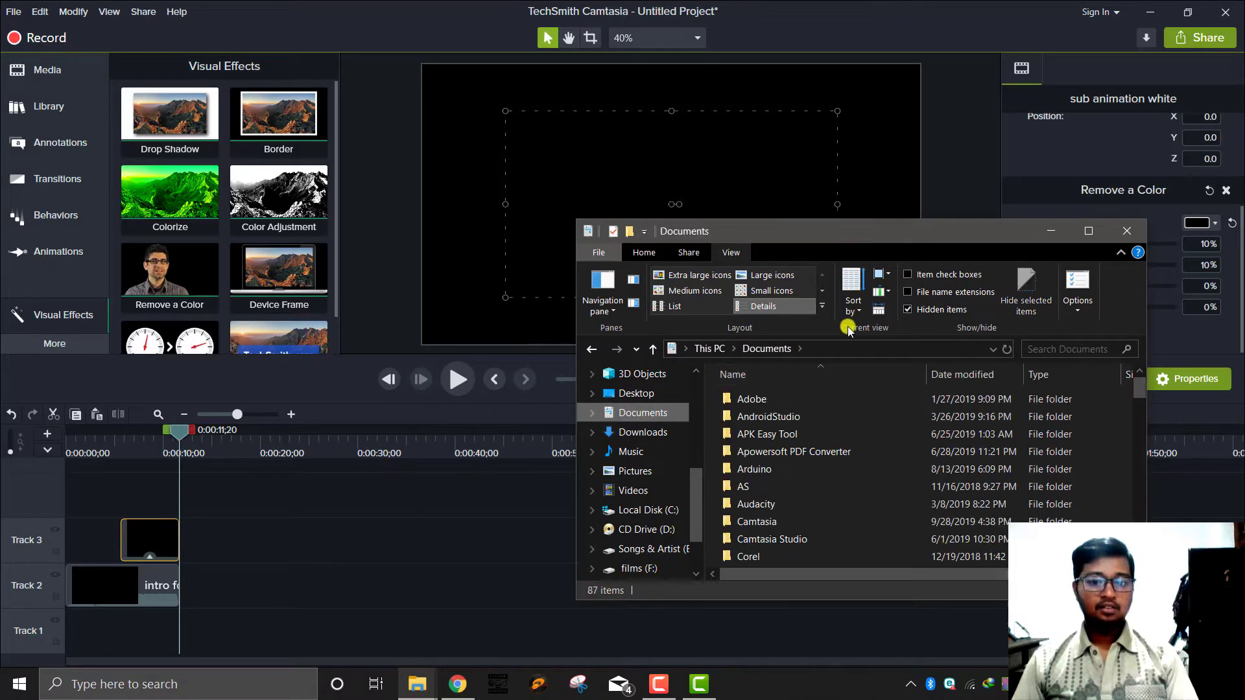
double_click(752, 521)
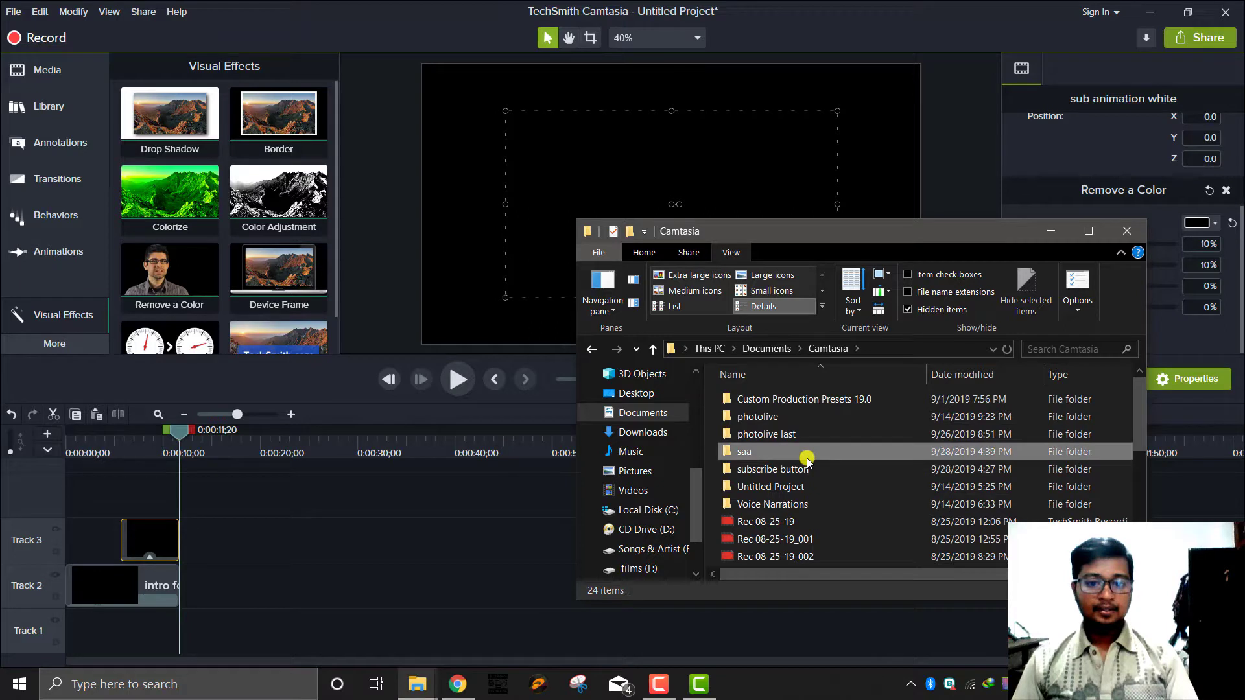
double_click(807, 457)
left_click(809, 454)
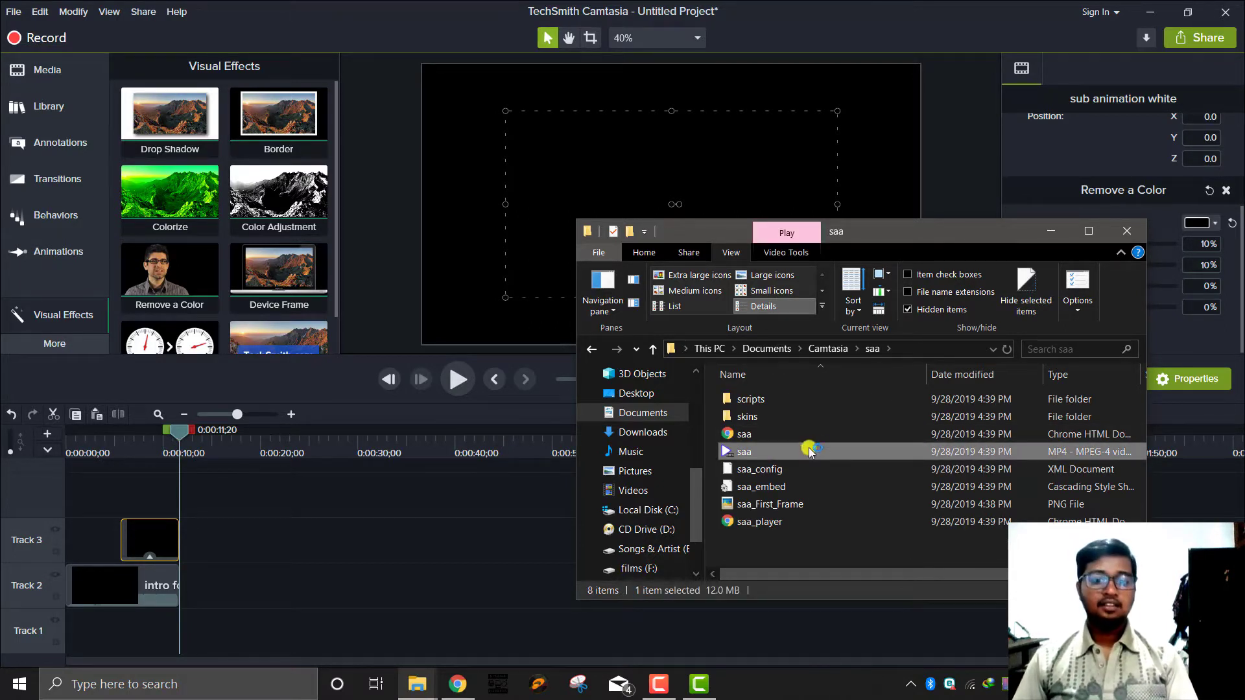
key("Return")
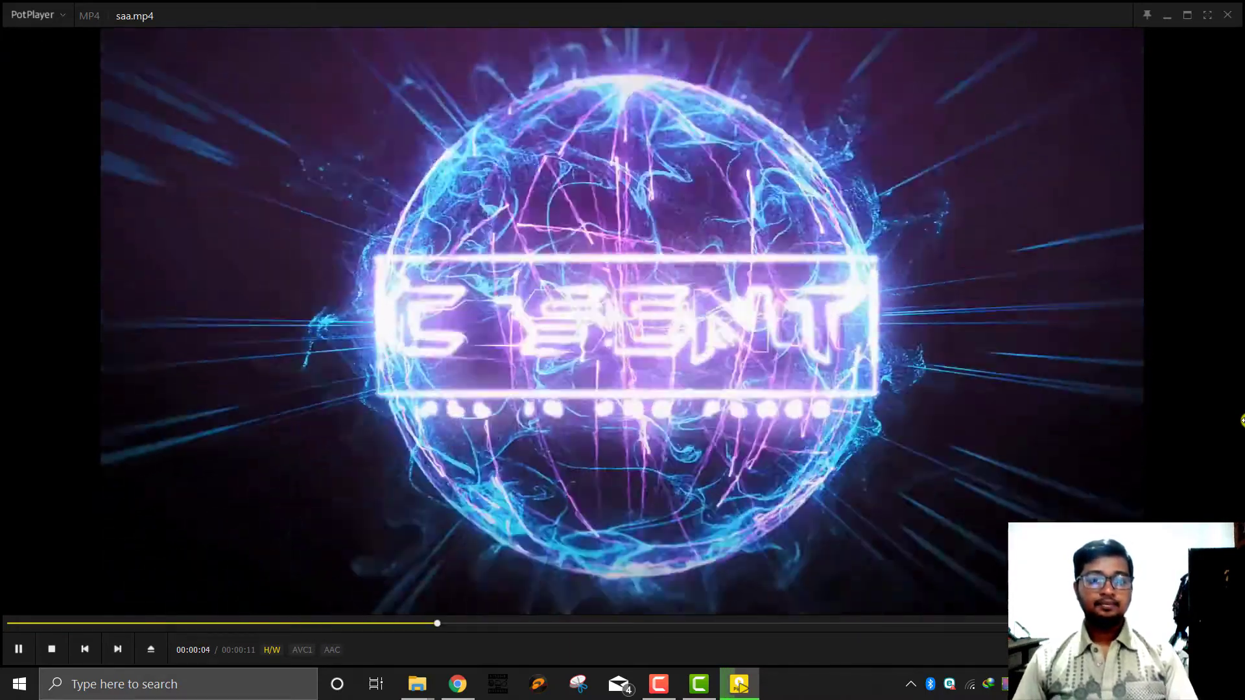
Switch PotPlayer to full screen to watch the exported intro.
key("Return")
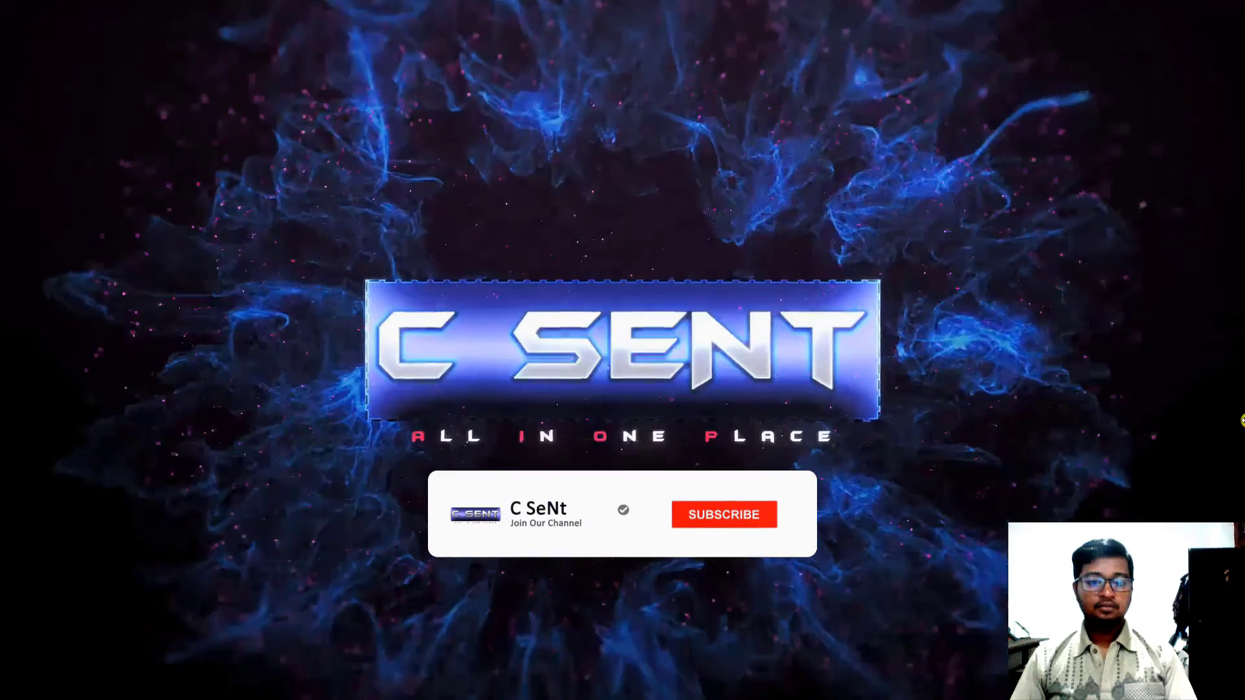